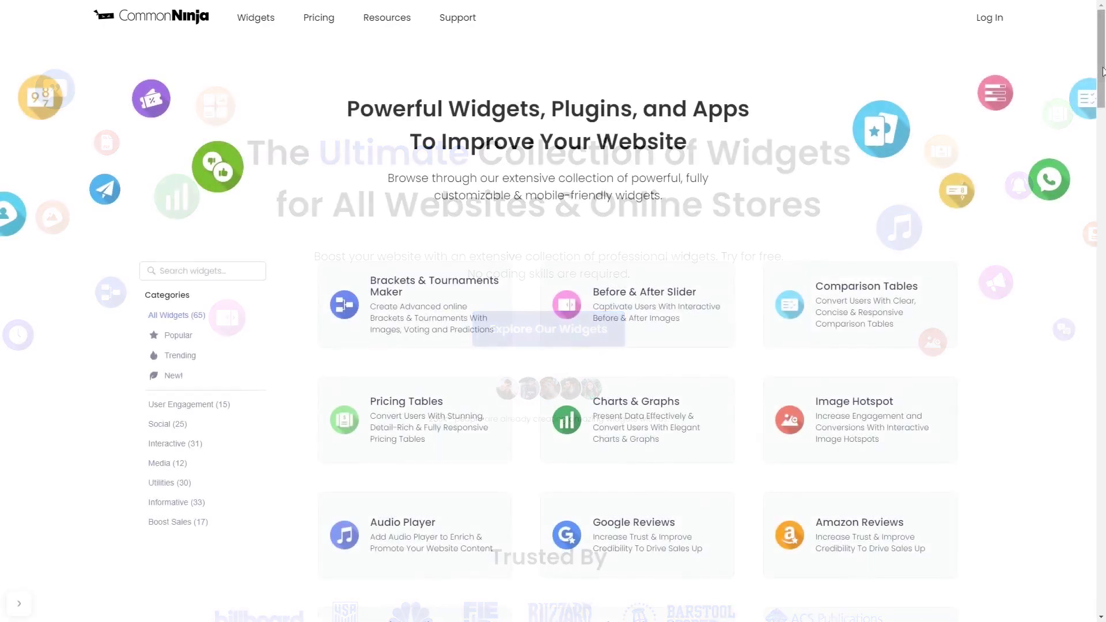
{"action": "left_click_drag", "start_coordinate": [1104, 72], "coordinate": [1104, 408]}
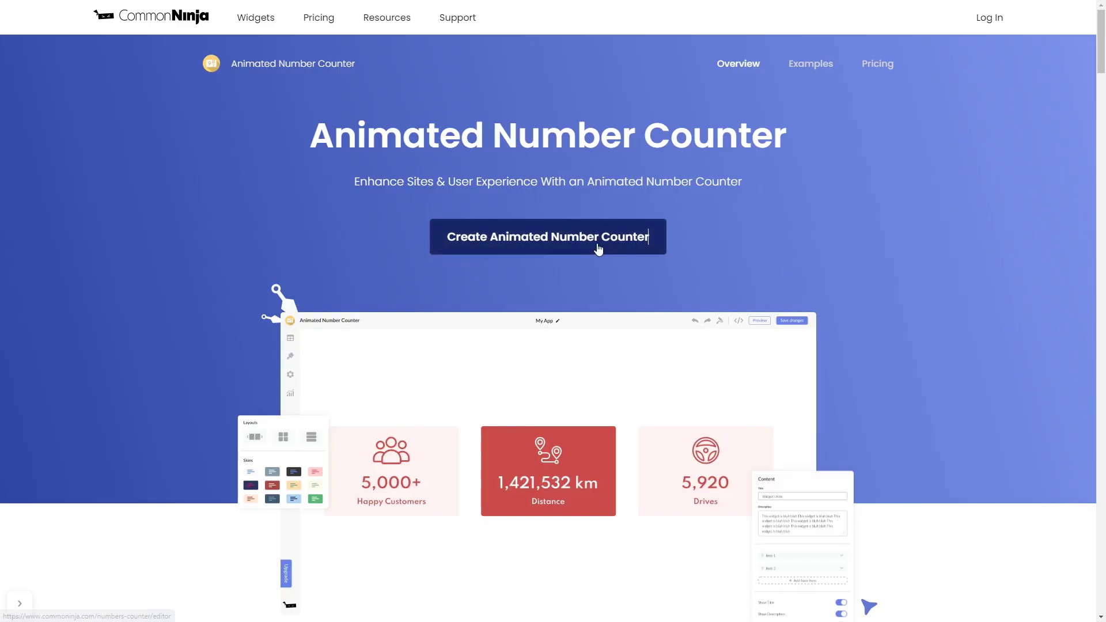
- Create a new animated number counter, expand Projects Completed, and apply the dark slate skin
{"action": "left_click", "coordinate": [598, 248]}
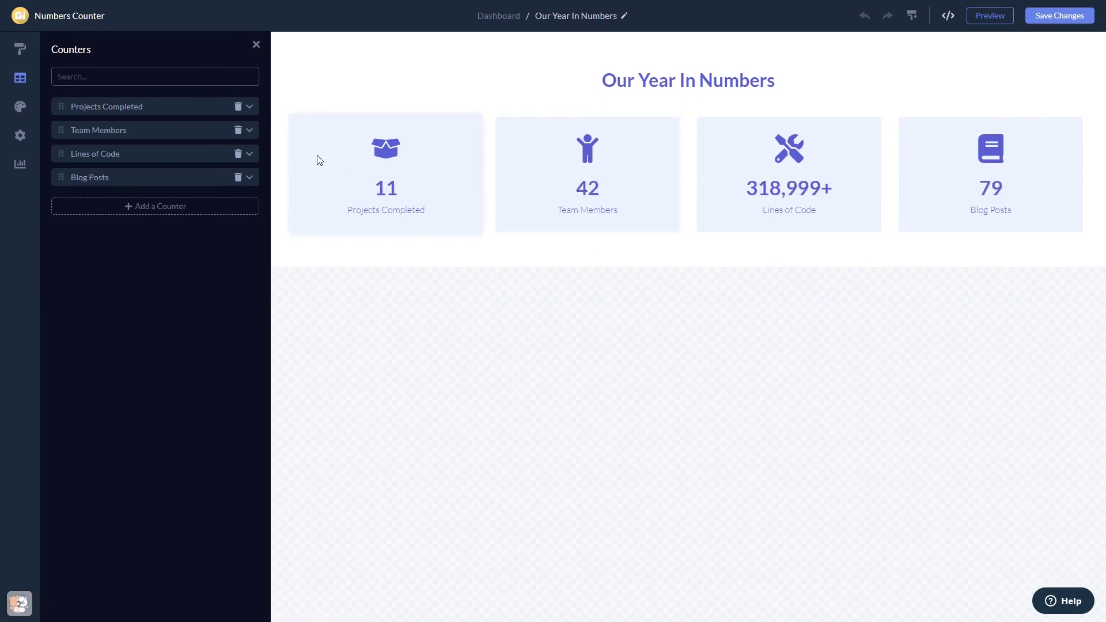
{"action": "left_click", "coordinate": [196, 112]}
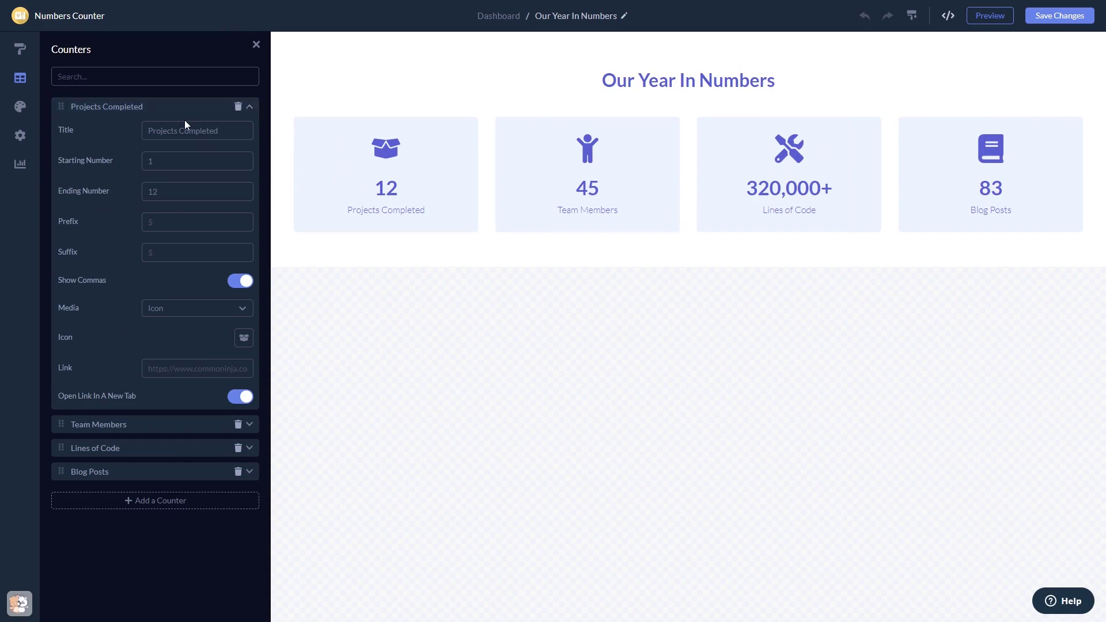
{"action": "left_click", "coordinate": [21, 50]}
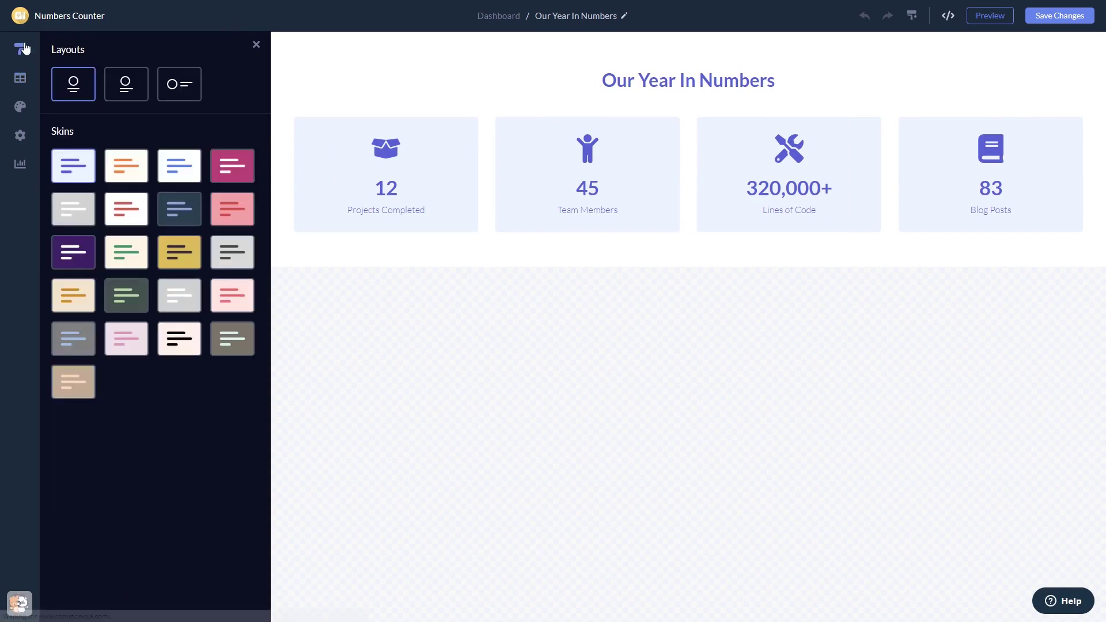
{"action": "left_click", "coordinate": [122, 171]}
{"action": "left_click", "coordinate": [231, 173]}
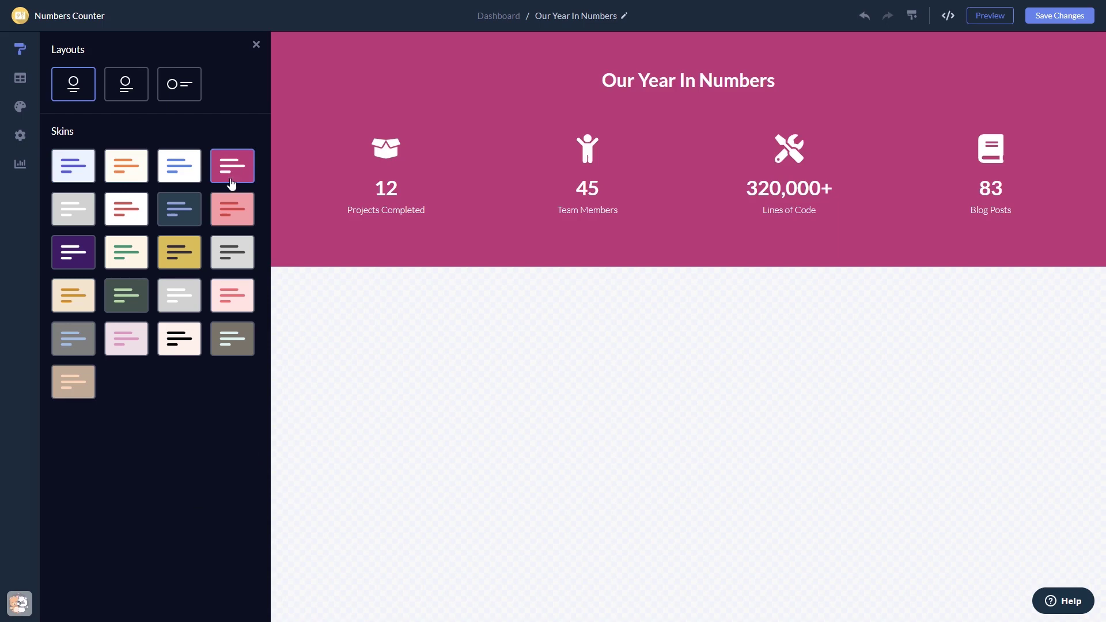
{"action": "left_click", "coordinate": [229, 208]}
{"action": "left_click", "coordinate": [180, 210]}
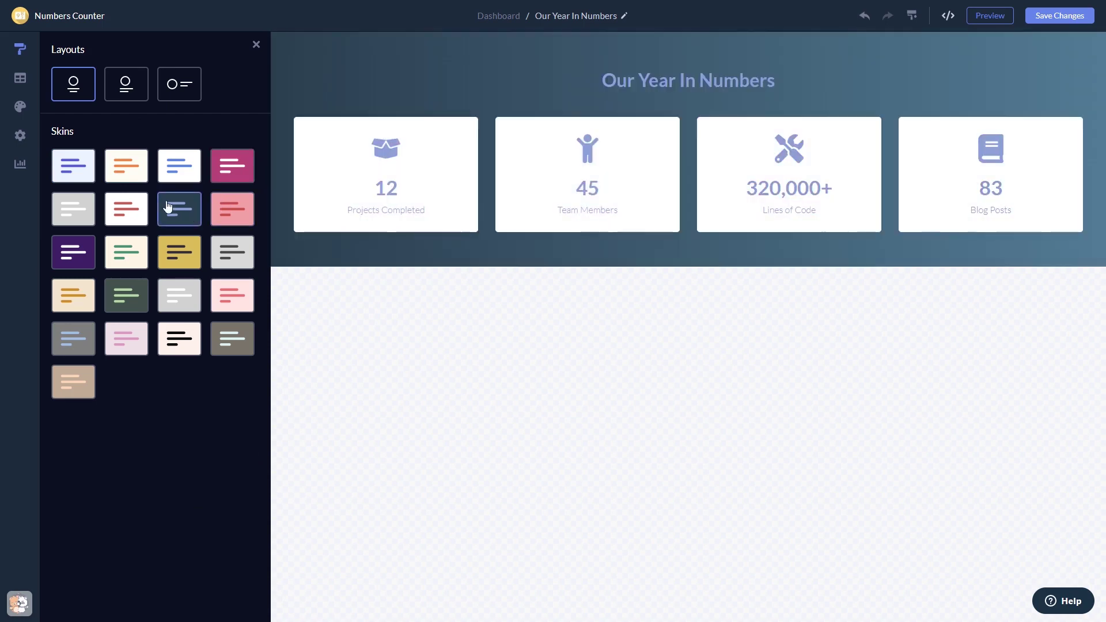
- Review the Visibility toggles: title, counter titles, numbers and hover effect all enabled
{"action": "left_click", "coordinate": [23, 110]}
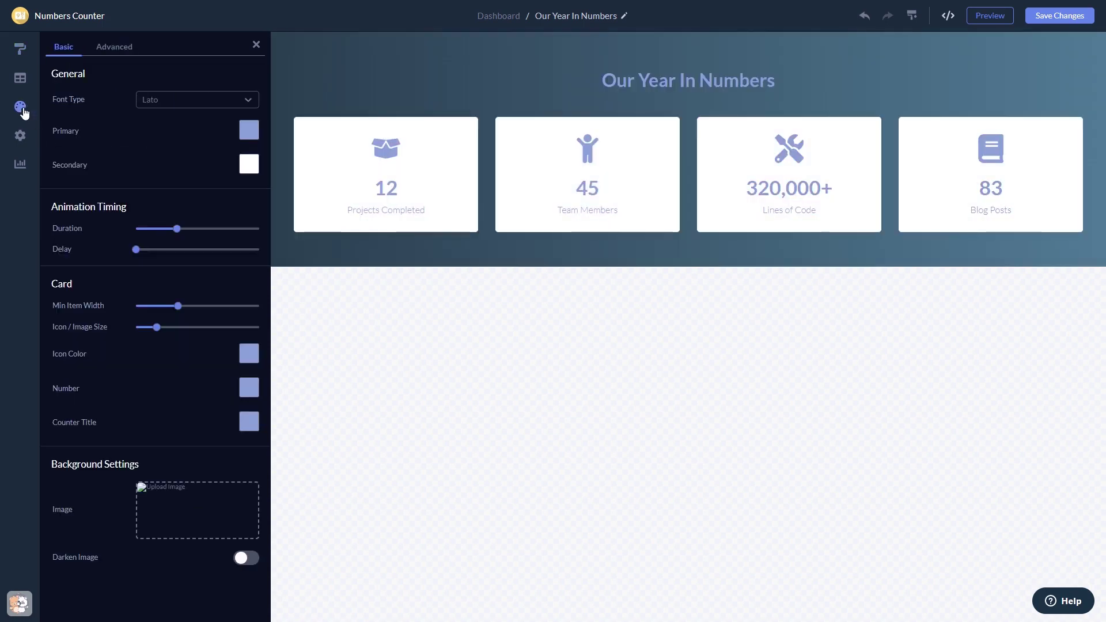
{"action": "left_click", "coordinate": [20, 136]}
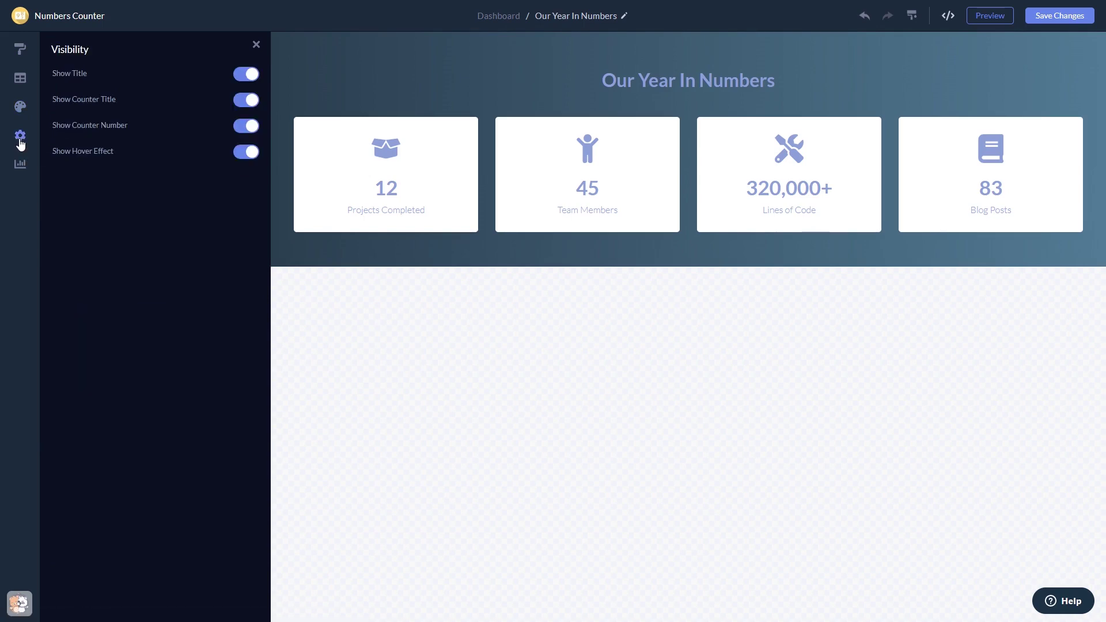
{"action": "left_click_drag", "start_coordinate": [20, 143], "coordinate": [193, 178]}
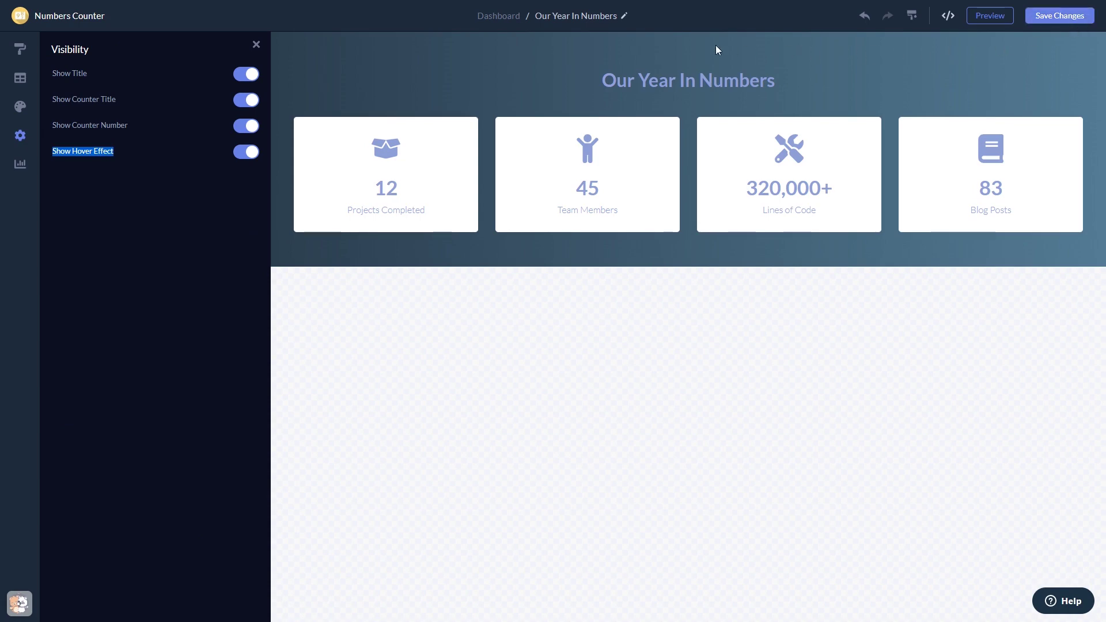
- Copy My Widget's installation script from the Widgets dashboard's Add to site window
{"action": "left_click", "coordinate": [498, 21]}
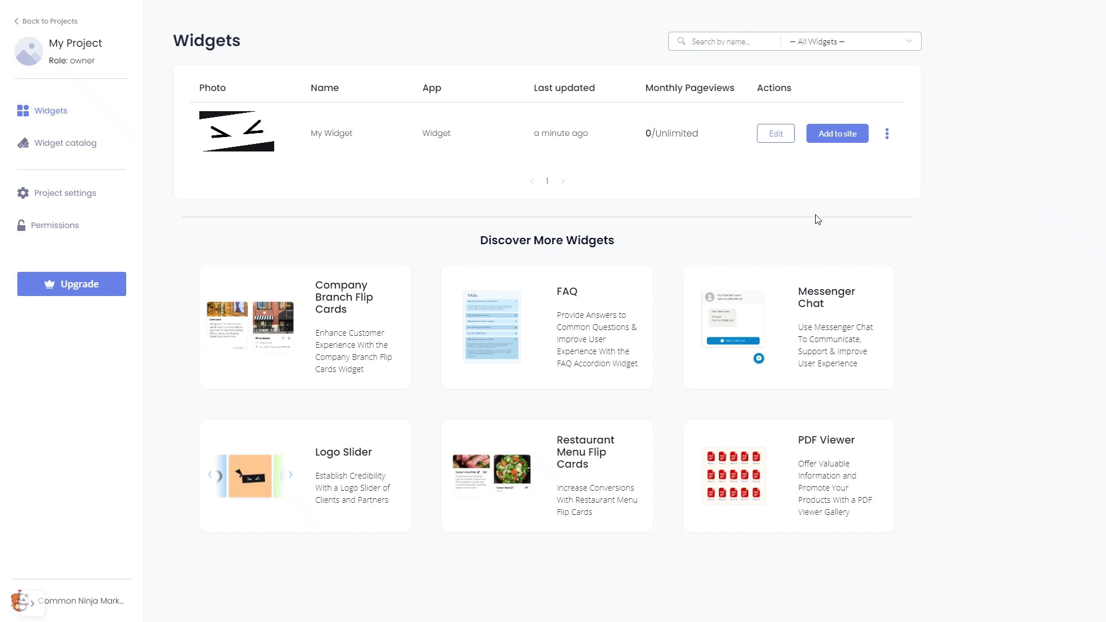
{"action": "left_click", "coordinate": [838, 134]}
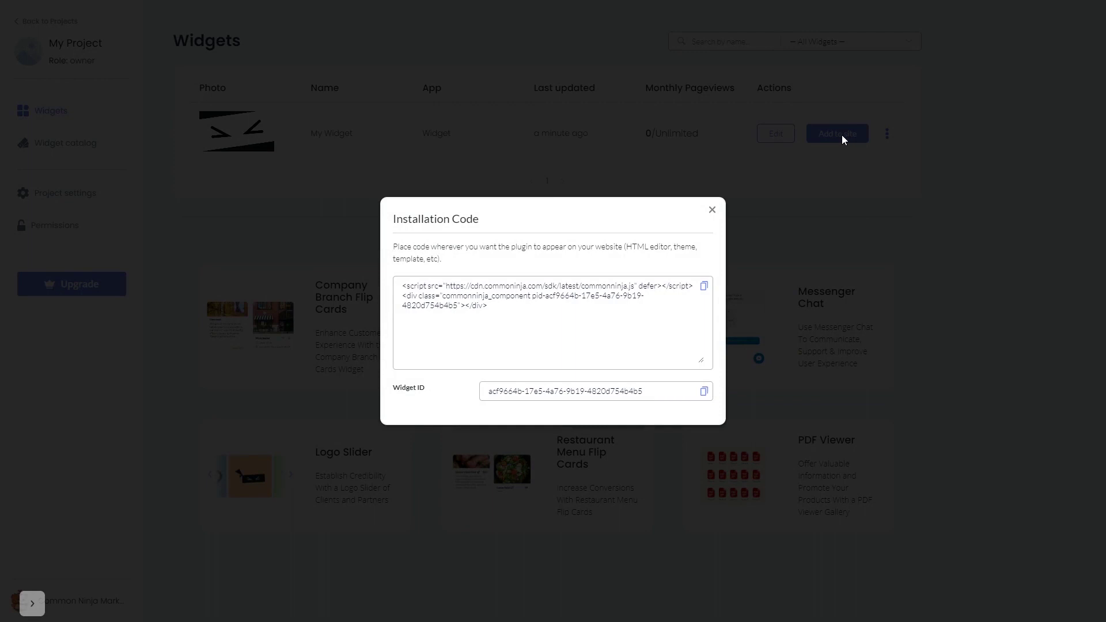
{"action": "left_click", "coordinate": [704, 288]}
{"action": "left_click", "coordinate": [705, 287]}
{"action": "left_click", "coordinate": [713, 210]}
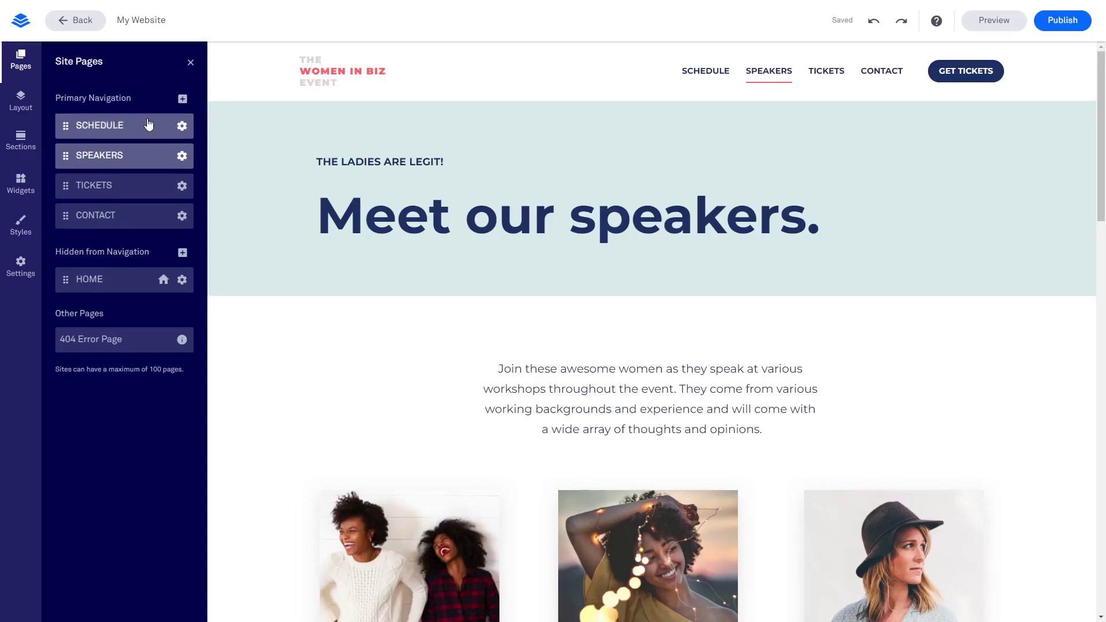
- Drag an HTML widget onto the Speakers page below the Meet our speakers header
{"action": "left_click", "coordinate": [20, 182]}
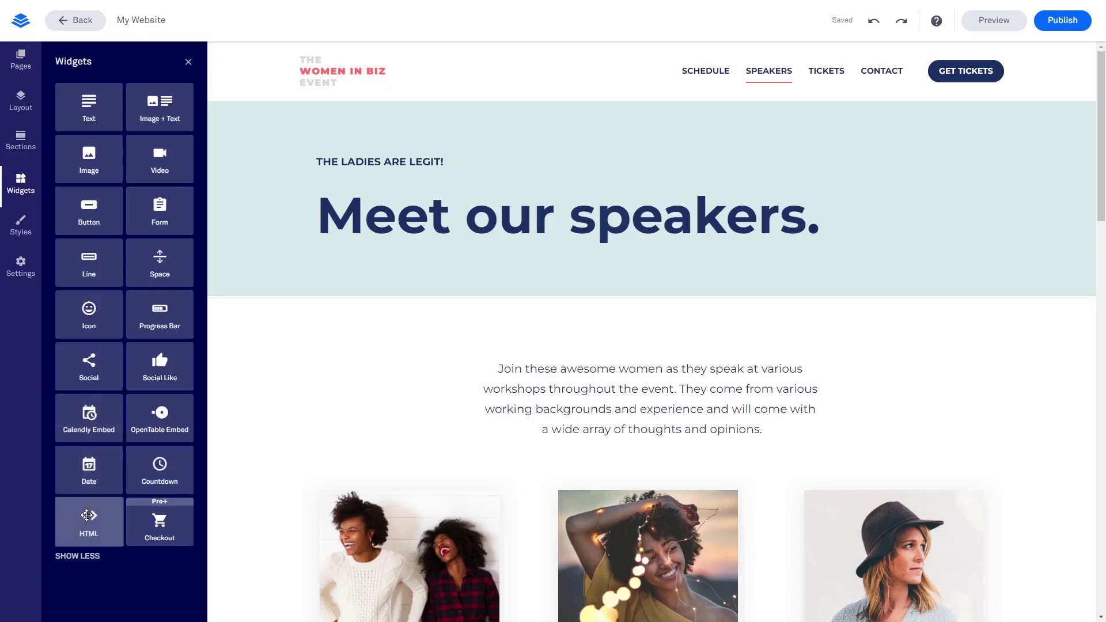
{"action": "mouse_move", "coordinate": [89, 515]}
{"action": "left_mouse_down"}
{"action": "mouse_move", "coordinate": [602, 339]}
{"action": "mouse_move", "coordinate": [607, 356]}
{"action": "left_mouse_up"}
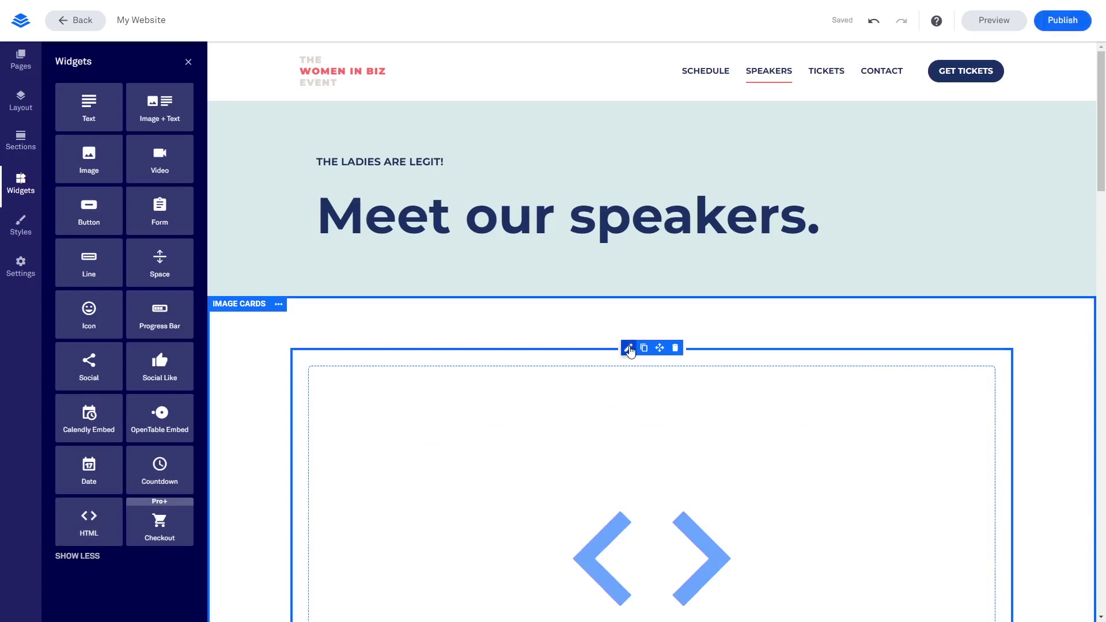
- Paste the Common Ninja installation code into the HTML block and save it
{"action": "left_click", "coordinate": [629, 349]}
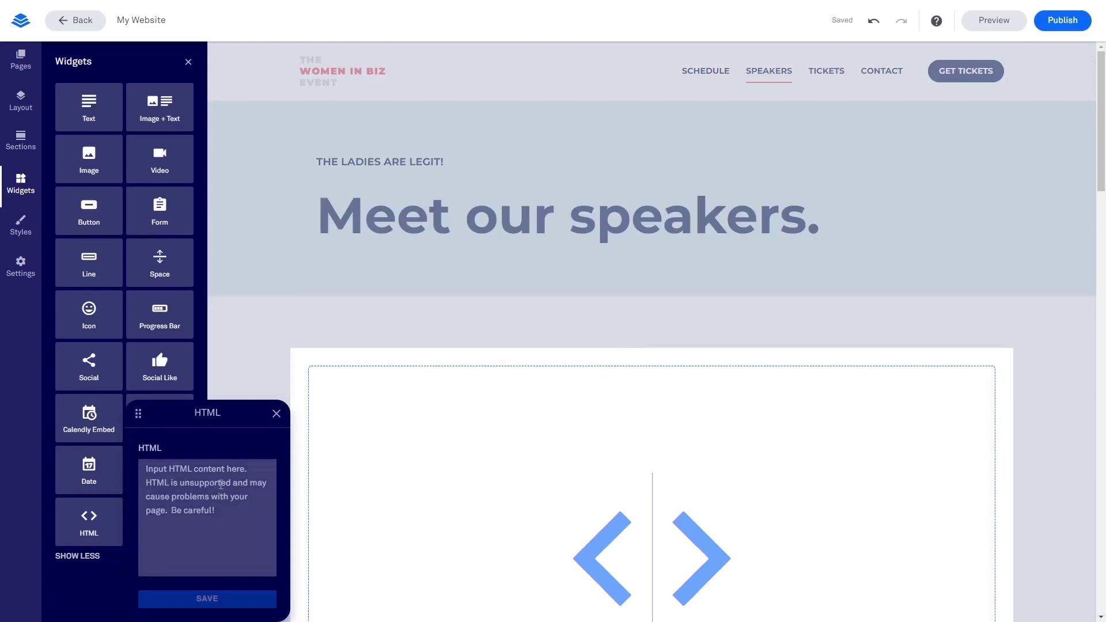
{"action": "left_click", "coordinate": [222, 484]}
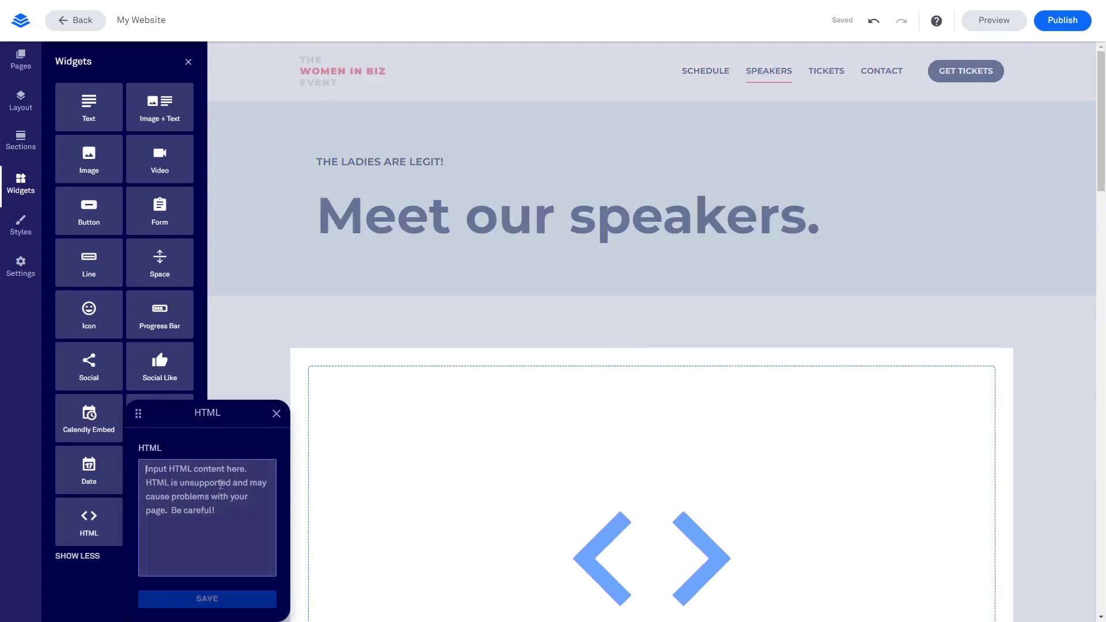
{"action": "key", "text": "ctrl+v"}
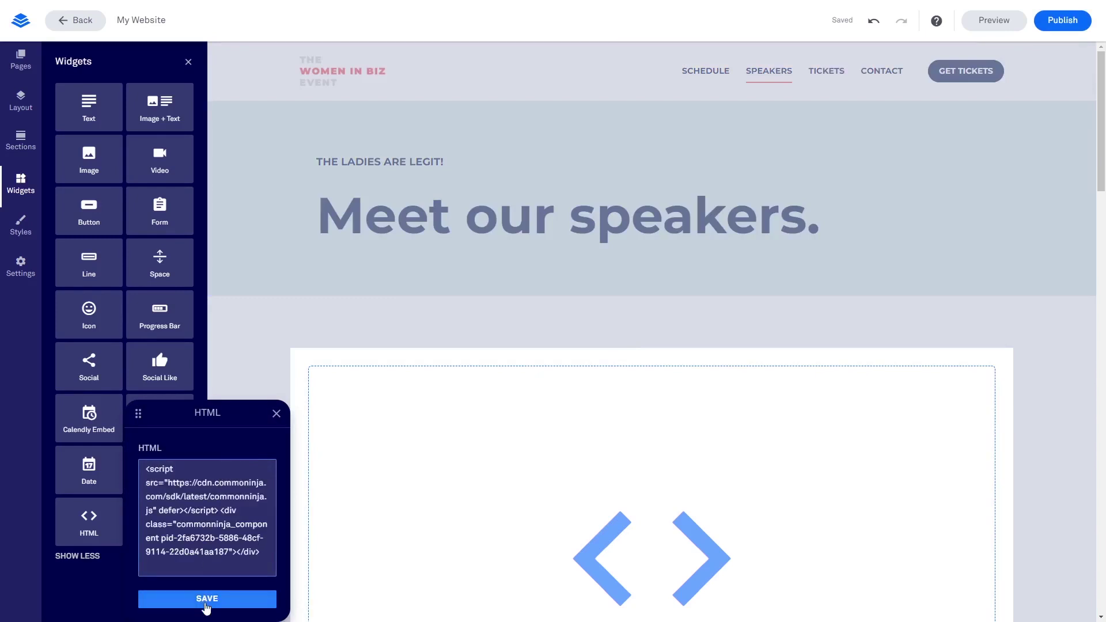
{"action": "left_click", "coordinate": [206, 605]}
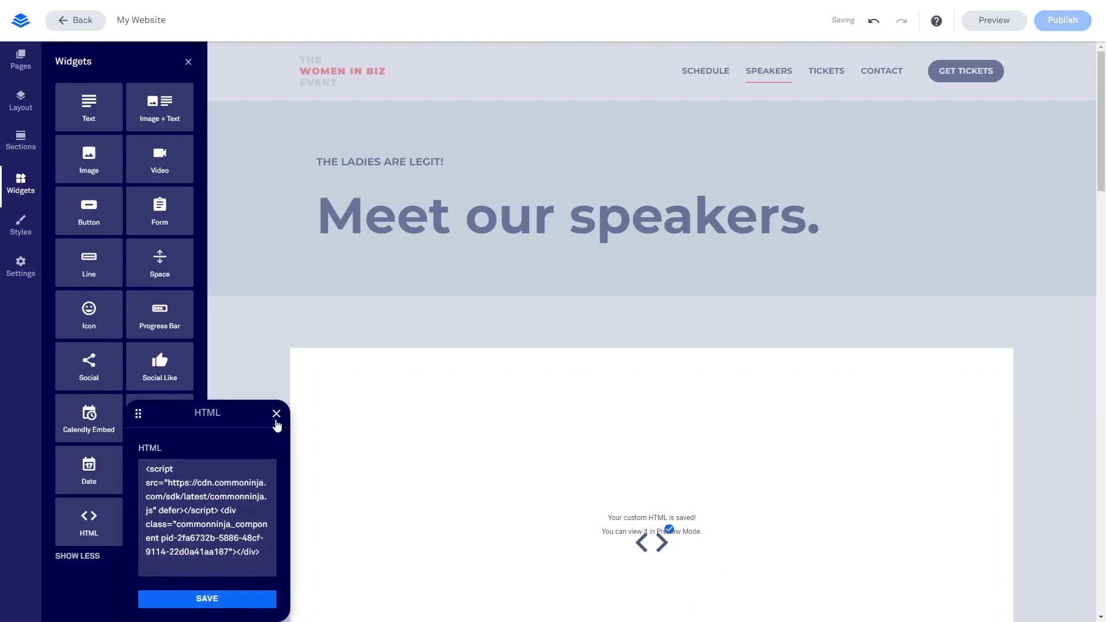
{"action": "left_click", "coordinate": [276, 415]}
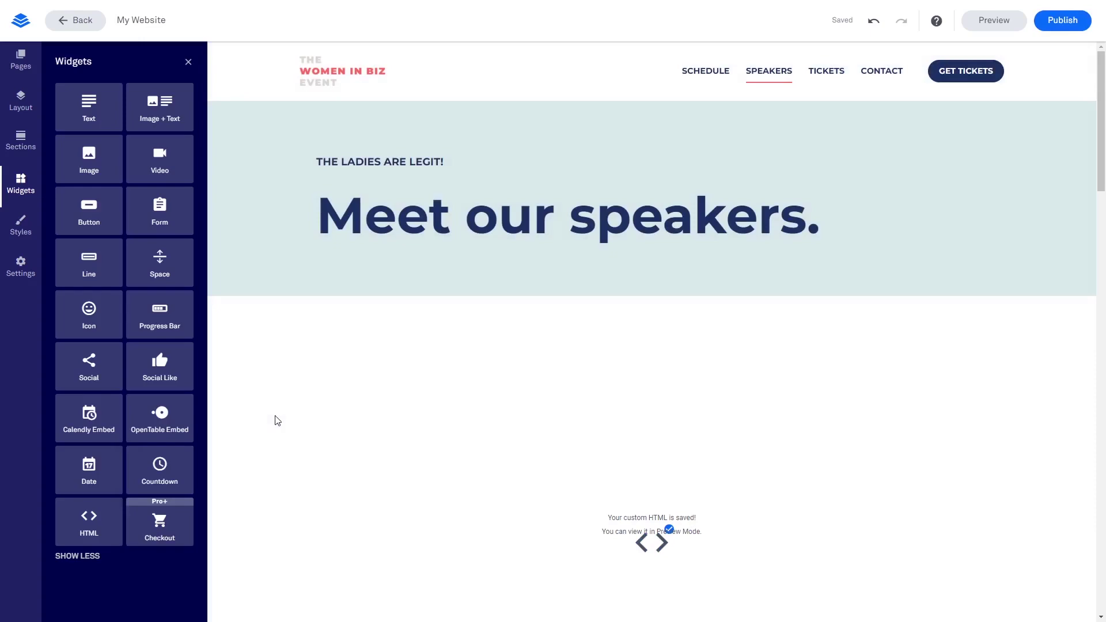